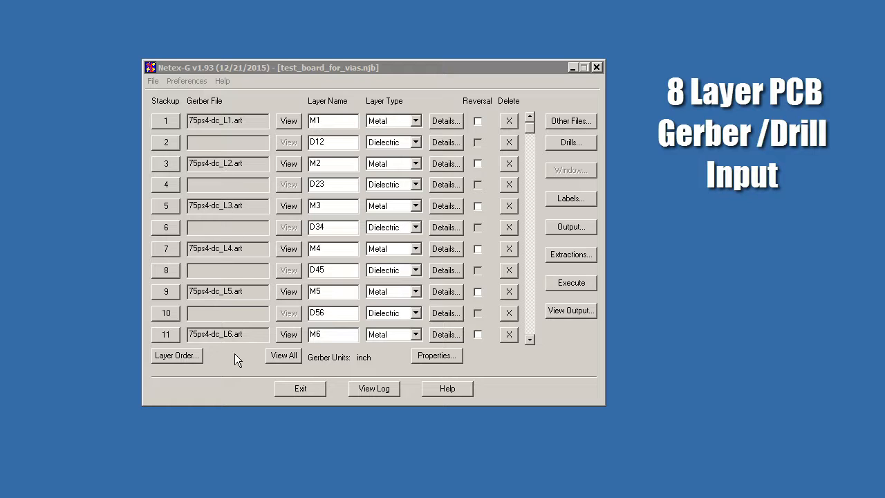
Review the drill file and its top and bottom layer assignment in the drill settings
{"action": "left_click", "coordinate": [571, 142]}
{"action": "left_click_drag", "start_coordinate": [242, 205], "coordinate": [350, 99]}
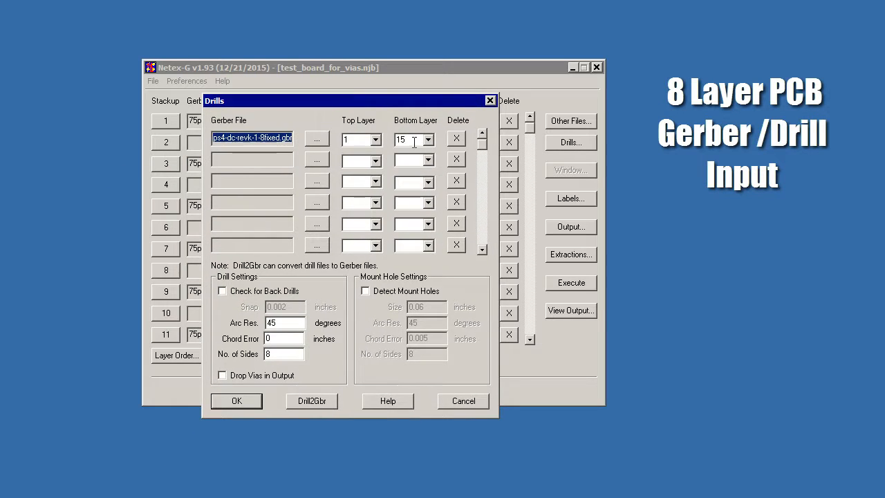
{"action": "key", "text": "Return"}
Define a small rectangular window as the output region for the 3Di export with dielectric bodies
{"action": "left_click", "coordinate": [571, 227]}
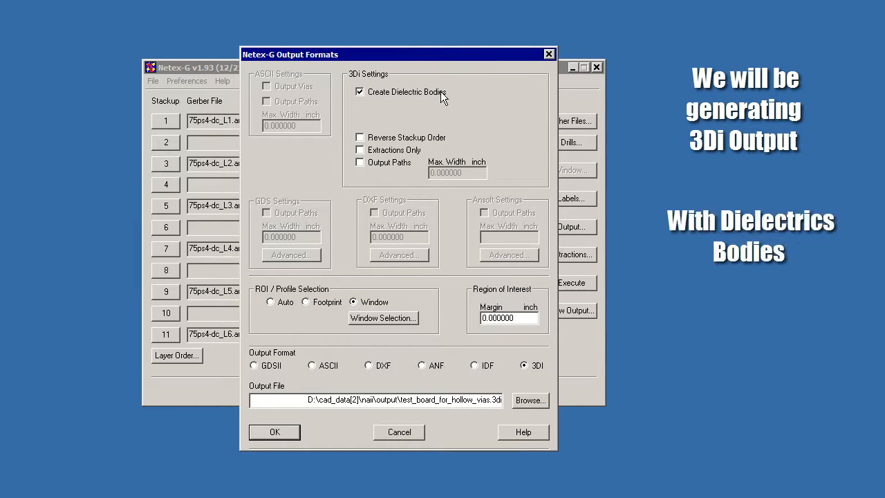
{"action": "left_click", "coordinate": [399, 320]}
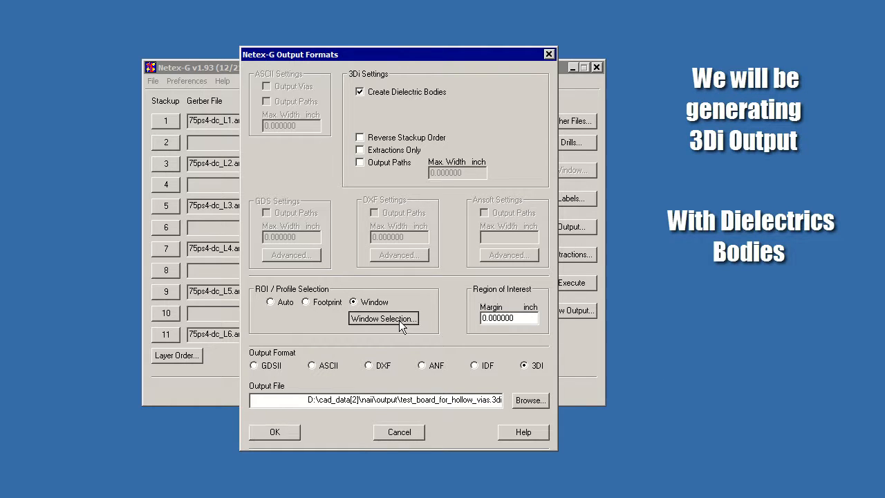
{"action": "left_click_drag", "start_coordinate": [299, 284], "coordinate": [462, 144]}
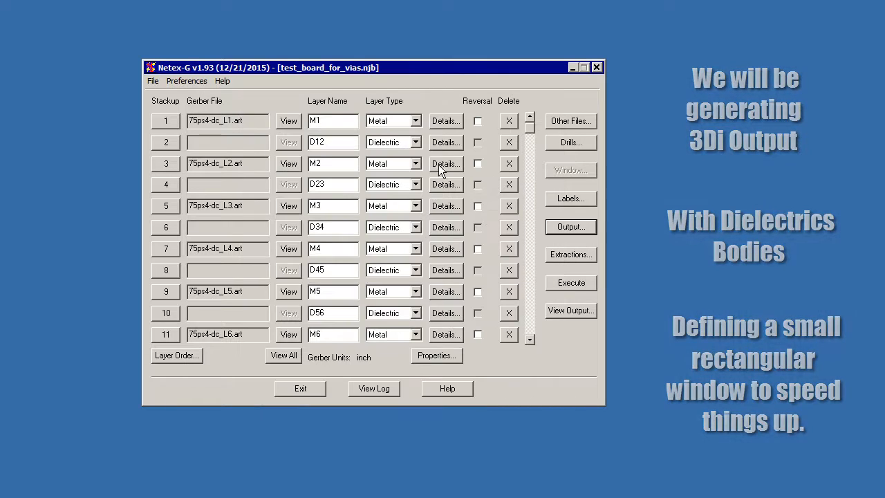
Save the changed job and execute the conversion of the Gerber and drill data to 3Di
{"action": "left_click", "coordinate": [571, 283]}
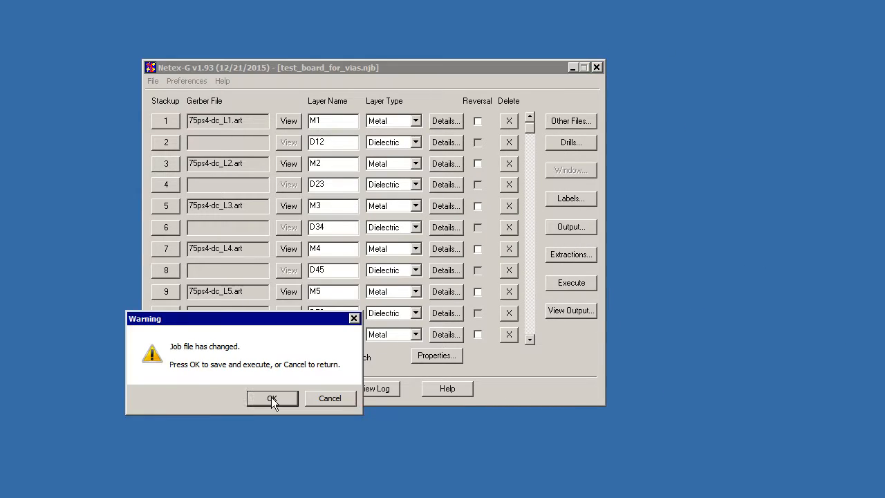
{"action": "left_click", "coordinate": [271, 397]}
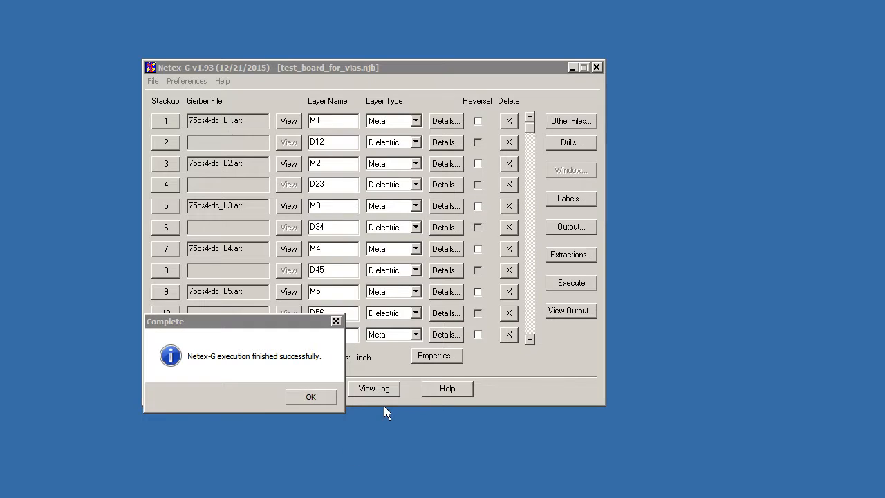
{"action": "left_click", "coordinate": [309, 397]}
{"action": "left_click", "coordinate": [423, 152]}
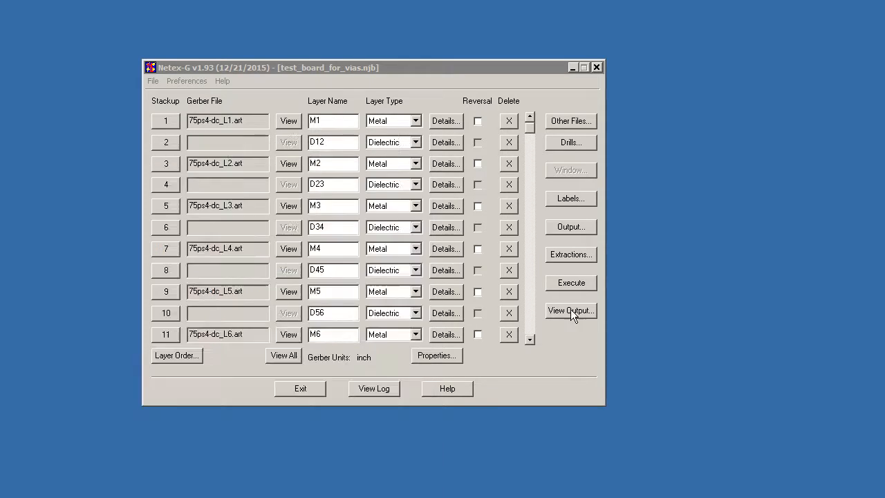
Open the generated output in 3D-VU and examine the conductor-layer gaps, pads and stacked via pieces from several angles
{"action": "left_click", "coordinate": [571, 311]}
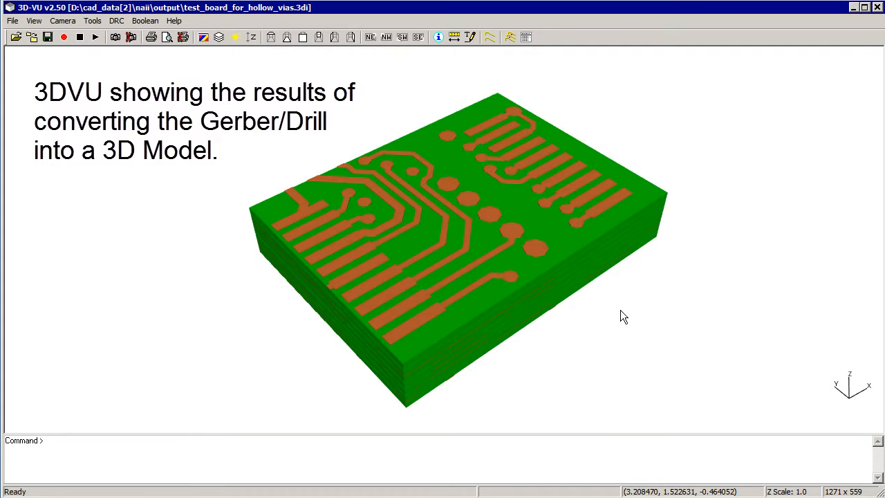
{"action": "left_click_drag", "start_coordinate": [620, 312], "coordinate": [354, 211]}
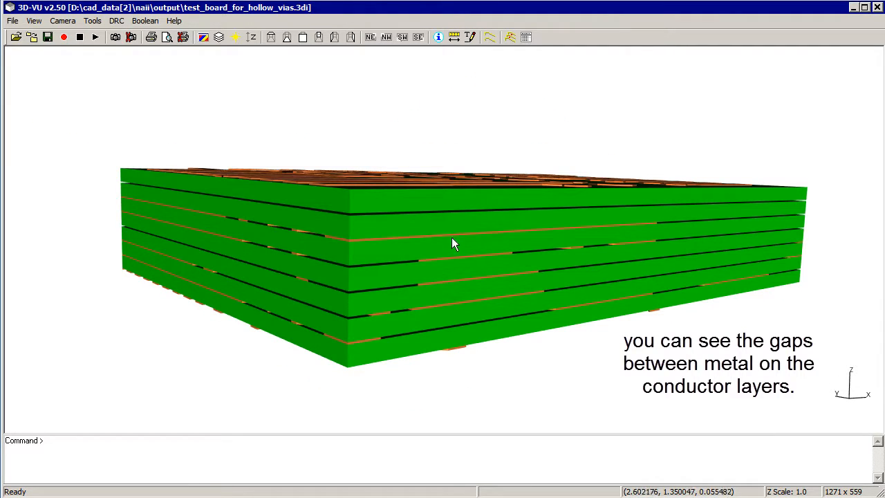
{"action": "left_click_drag", "start_coordinate": [518, 233], "coordinate": [564, 328]}
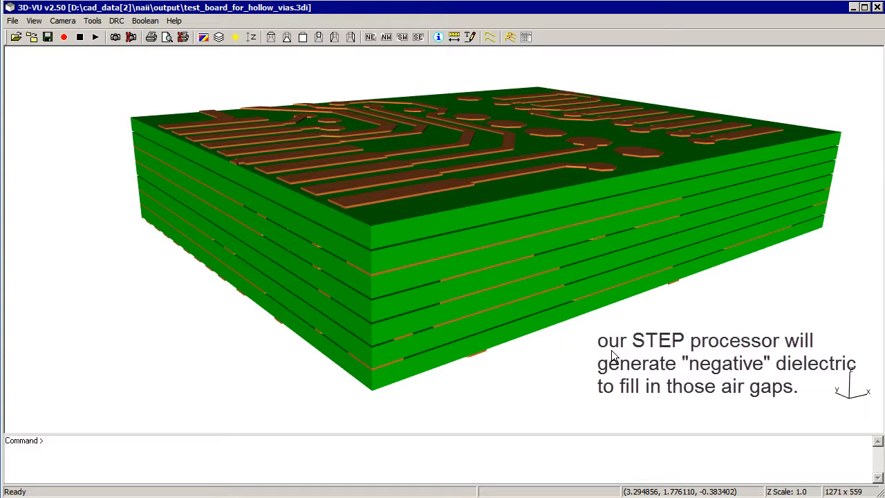
{"action": "left_click_drag", "start_coordinate": [611, 351], "coordinate": [641, 214]}
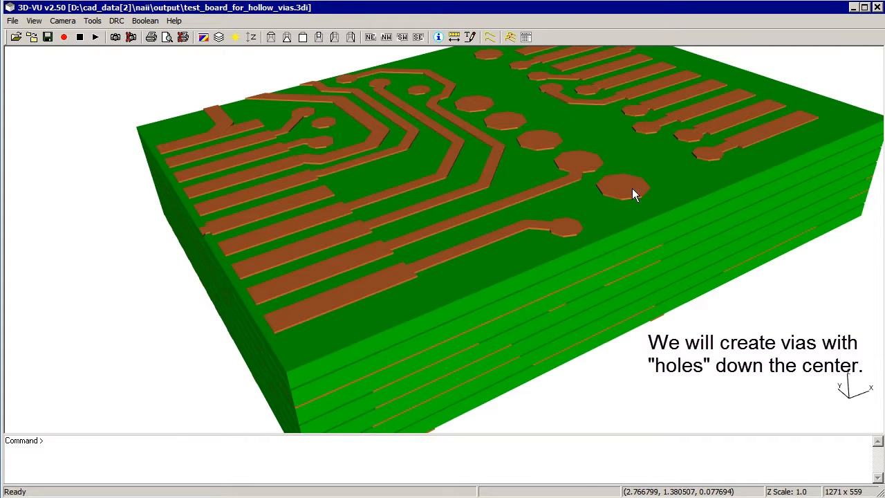
{"action": "left_click_drag", "start_coordinate": [619, 180], "coordinate": [642, 335]}
{"action": "scroll", "coordinate": [642, 334], "scroll_direction": "down", "scroll_amount": 1}
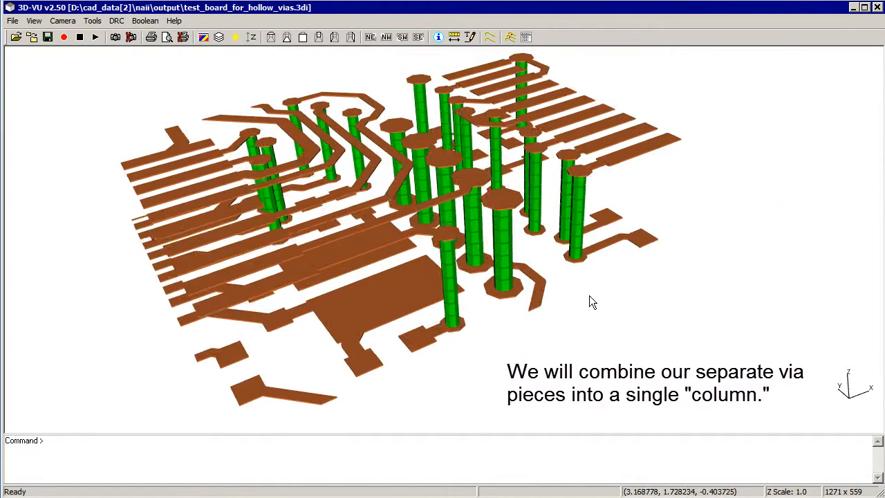
{"action": "left_click_drag", "start_coordinate": [589, 302], "coordinate": [526, 267]}
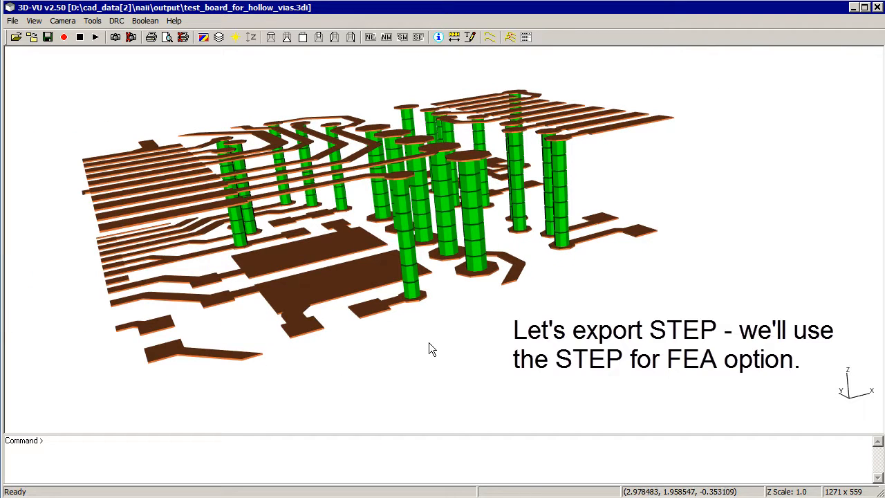
Start a STEP for FEA export and set the dielectric expansion for clipped regions to 0.002
{"action": "left_click", "coordinate": [12, 20]}
{"action": "mouse_move", "coordinate": [88, 97]}
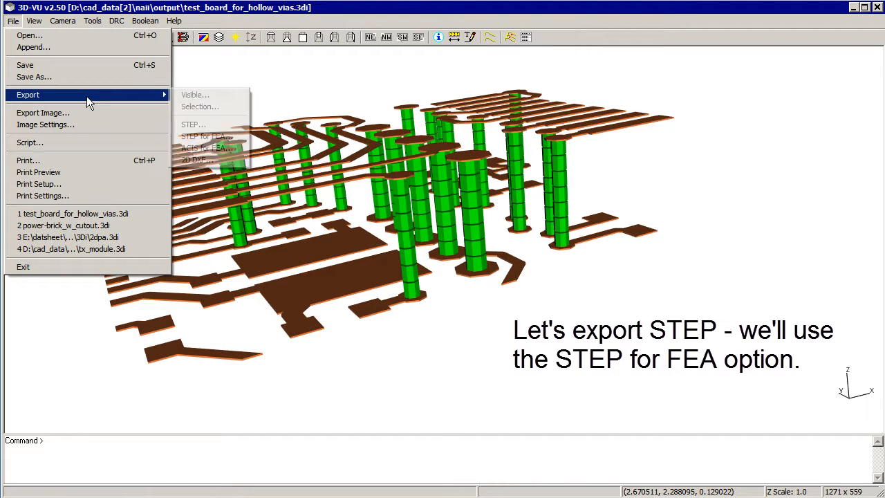
{"action": "left_click", "coordinate": [217, 134]}
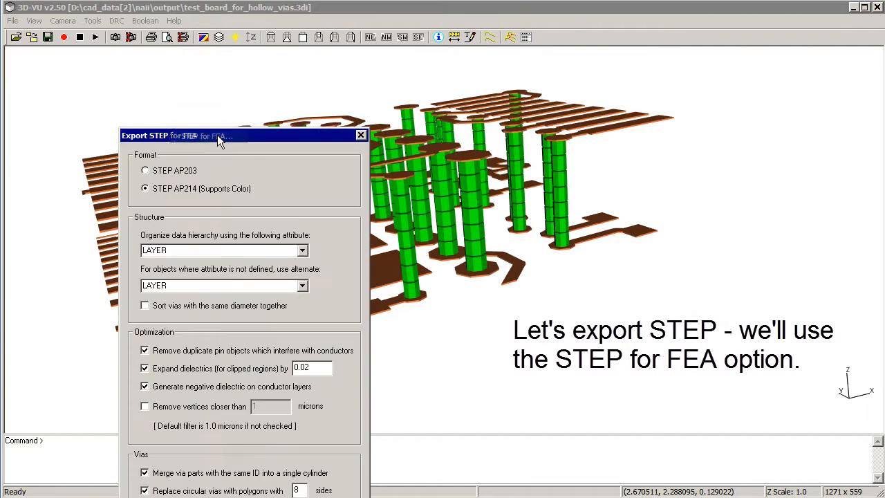
{"action": "left_click_drag", "start_coordinate": [222, 133], "coordinate": [345, 17]}
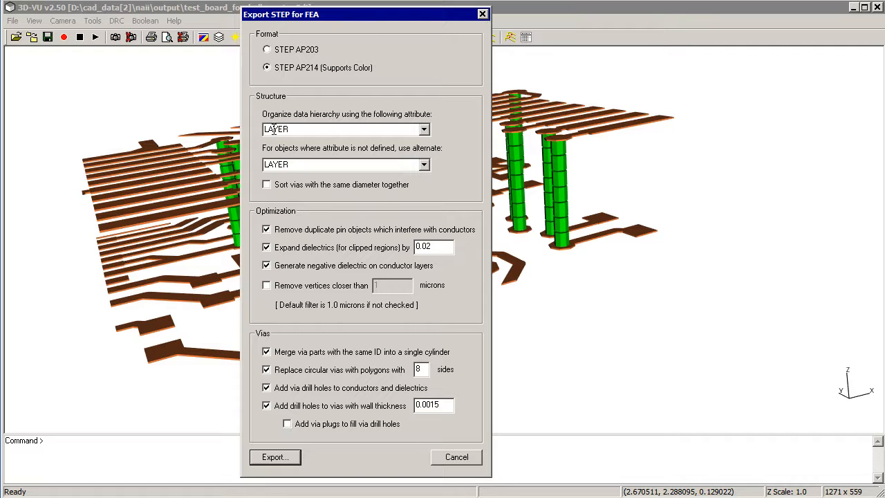
{"action": "left_click", "coordinate": [424, 130]}
{"action": "left_click", "coordinate": [423, 130]}
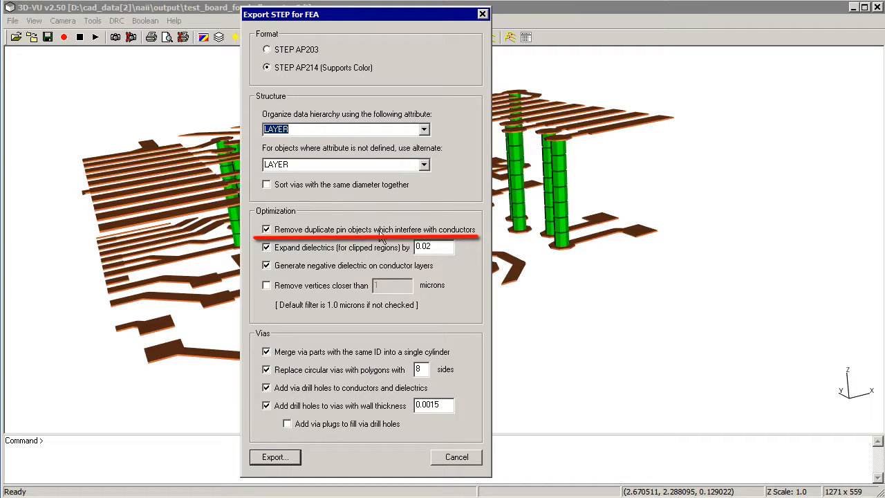
{"action": "left_click", "coordinate": [427, 245]}
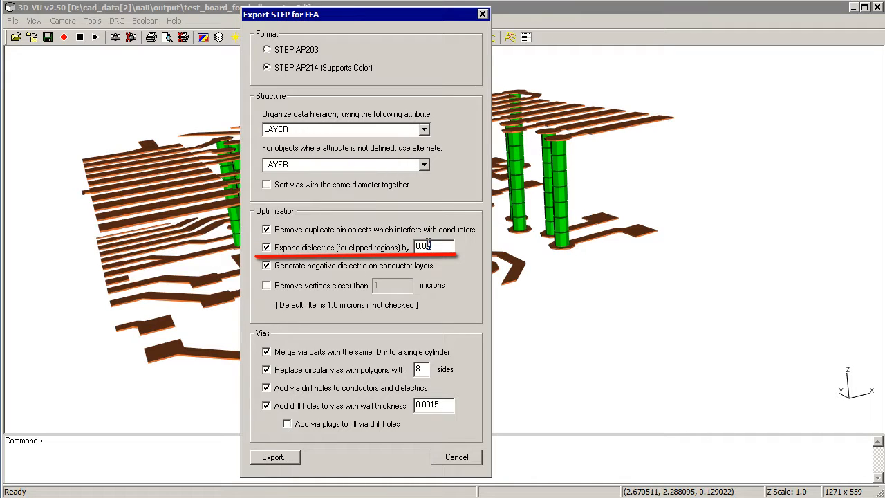
{"action": "type", "text": "0"}
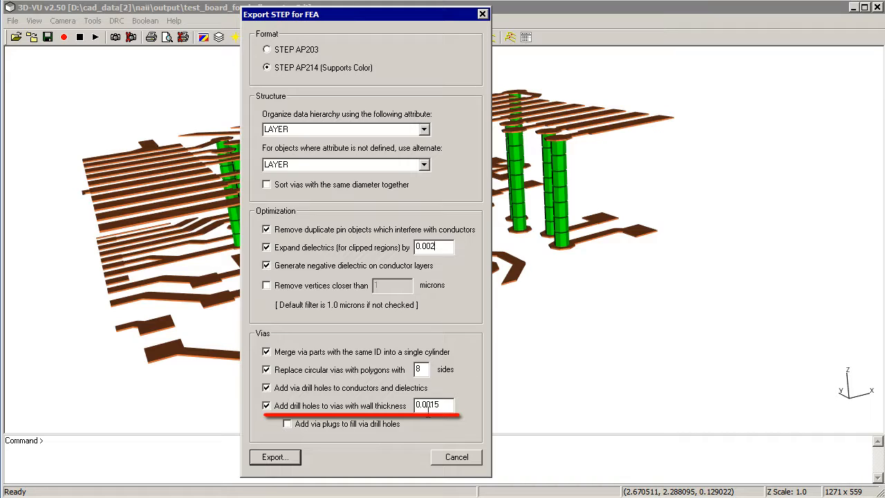
Check the via wall thickness setting and export the board as test_board_for_hollow_vias.step
{"action": "left_click_drag", "start_coordinate": [442, 405], "coordinate": [412, 405]}
{"action": "left_click", "coordinate": [449, 404]}
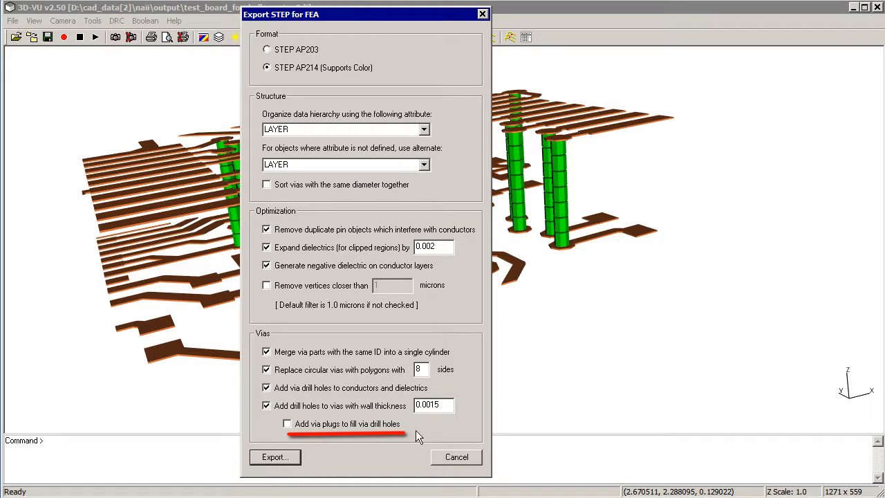
{"action": "left_click", "coordinate": [276, 457]}
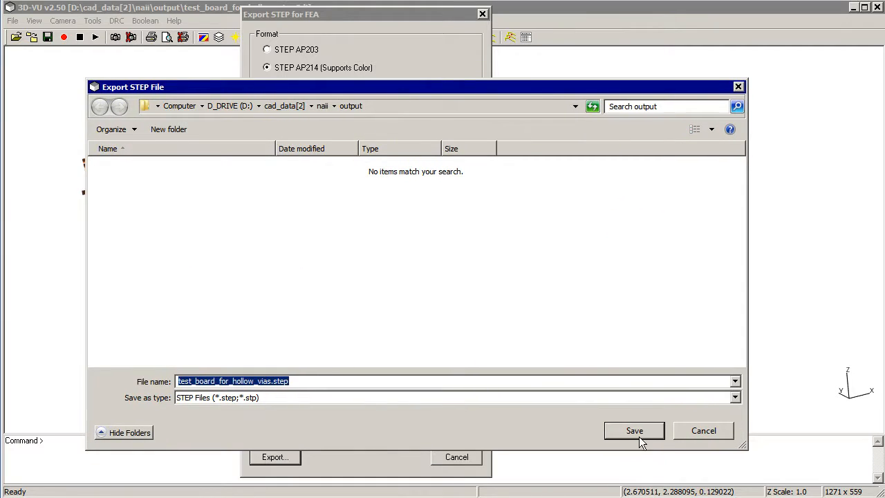
{"action": "left_click", "coordinate": [634, 430]}
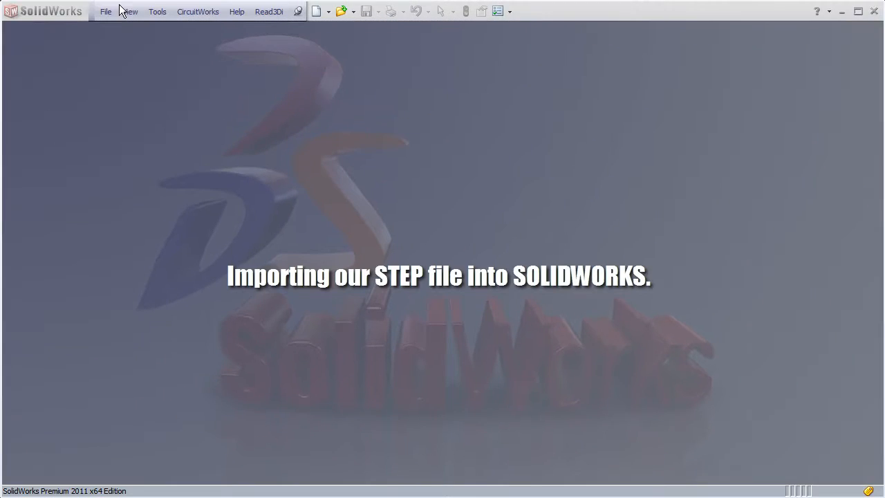
In SolidWorks, open test_board_for_hollow_vias.step using the STEP AP203/214 file type
{"action": "left_click", "coordinate": [107, 12]}
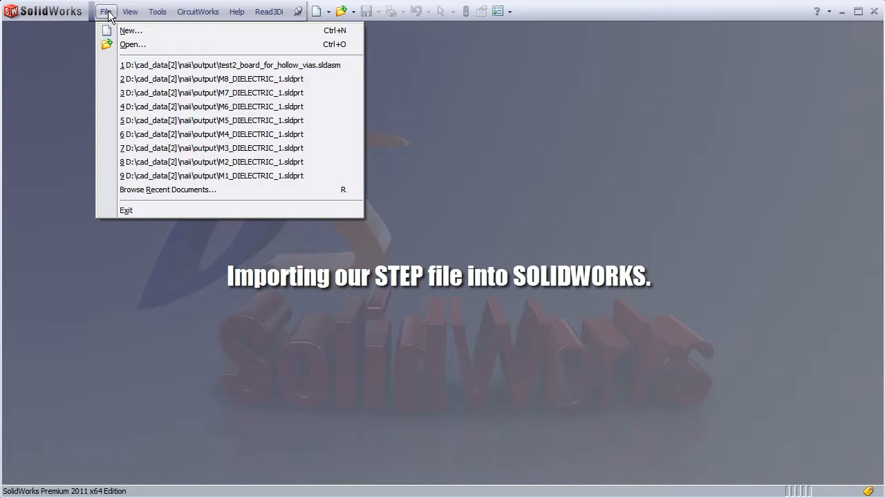
{"action": "left_click", "coordinate": [143, 46]}
{"action": "left_click", "coordinate": [832, 415]}
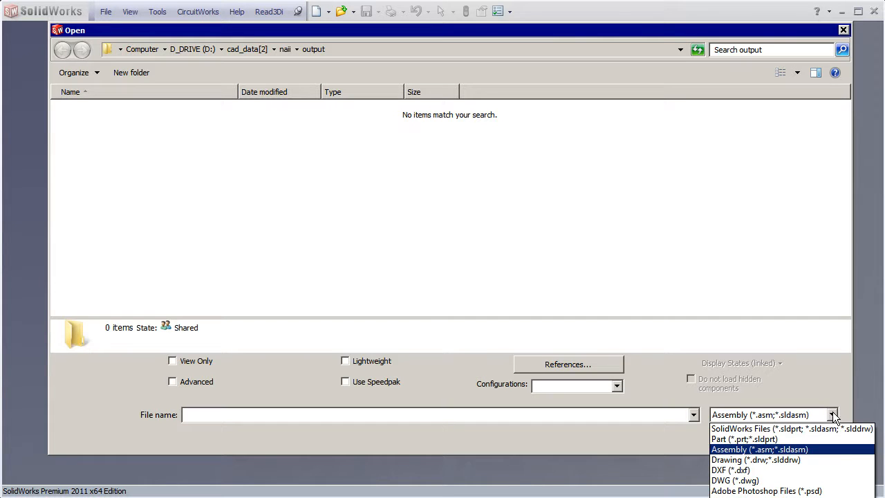
{"action": "left_click", "coordinate": [111, 111]}
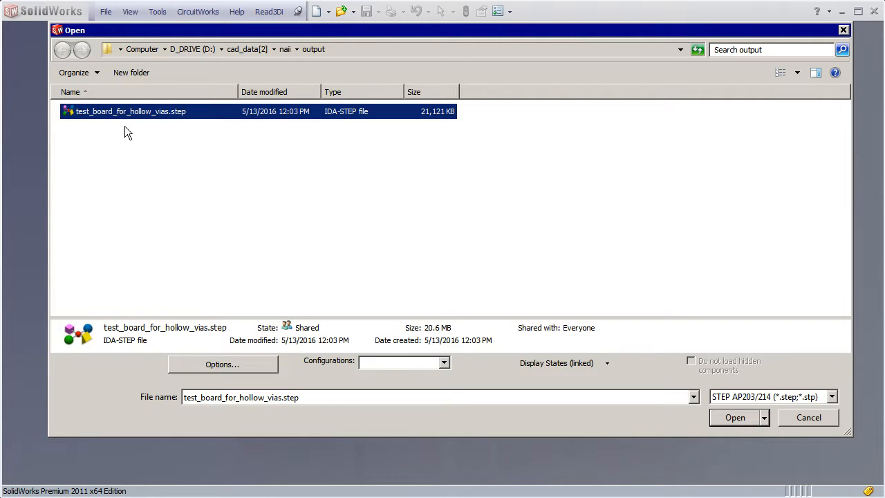
{"action": "left_click", "coordinate": [736, 418]}
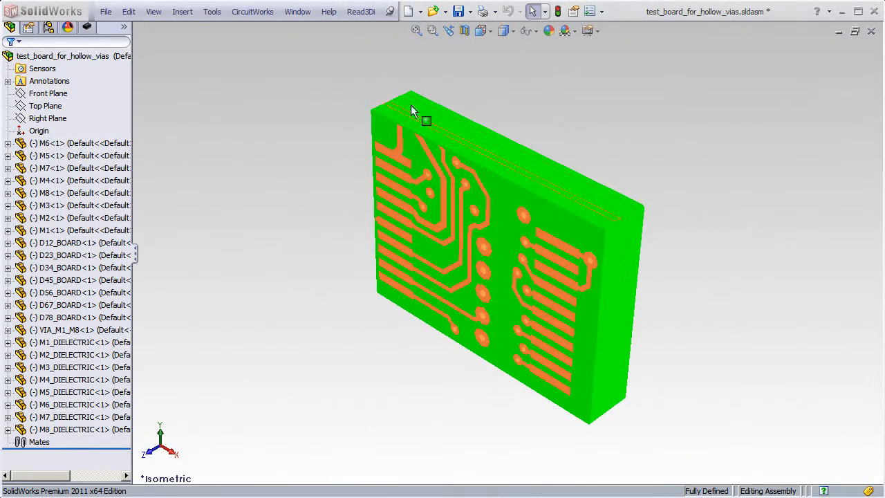
Inspect the conductor model by selecting one via column and the M1 pad above a hollow via
{"action": "middle_click_drag", "start_coordinate": [399, 420], "coordinate": [367, 358]}
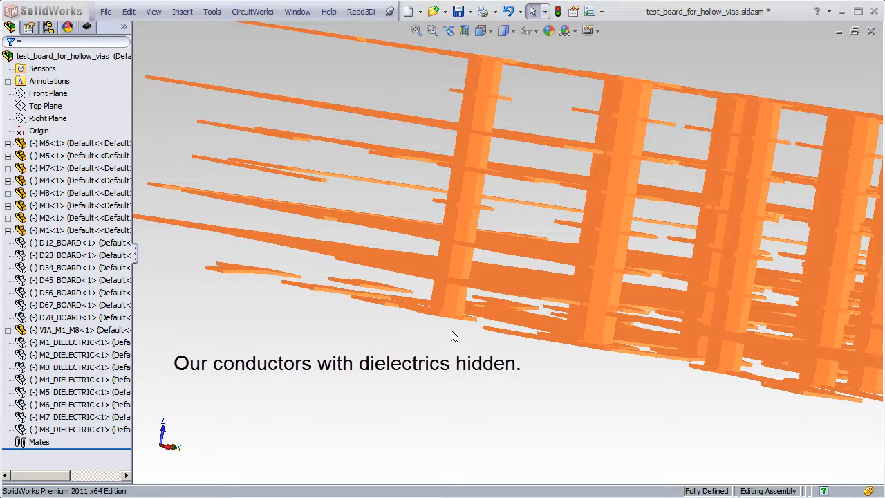
{"action": "left_click", "coordinate": [449, 301]}
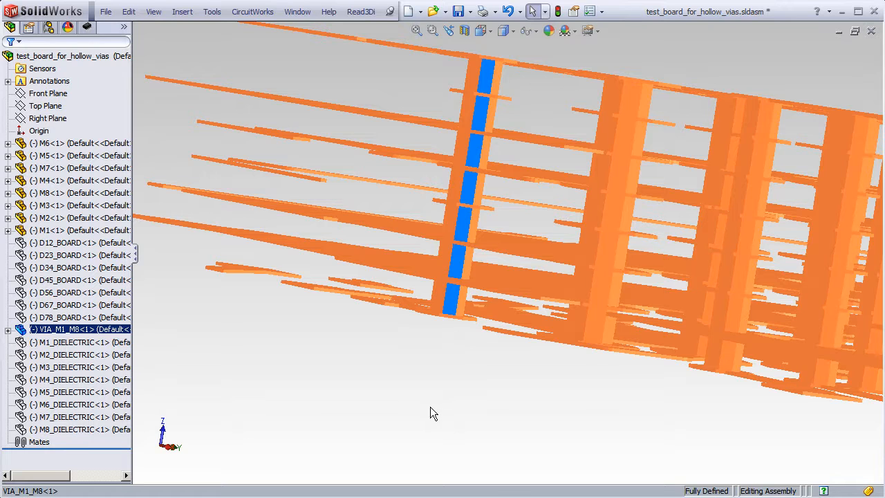
{"action": "left_click", "coordinate": [584, 171]}
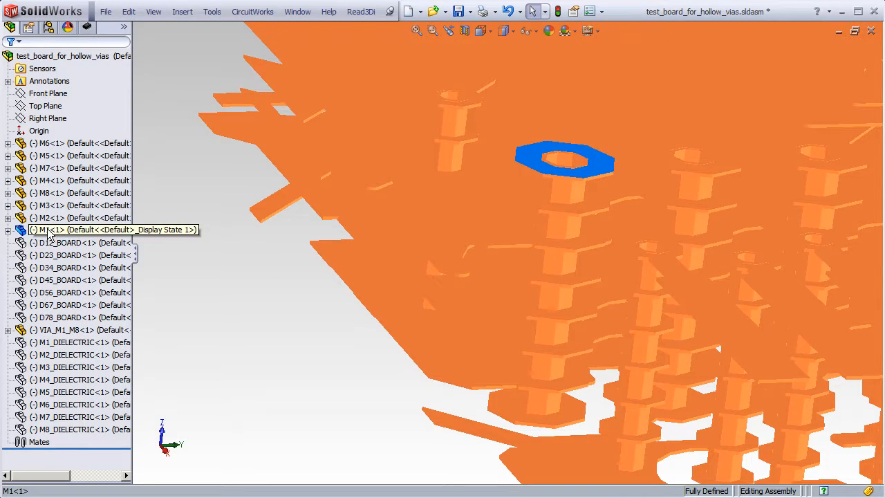
{"action": "scroll", "coordinate": [294, 356], "scroll_direction": "down", "scroll_amount": 8}
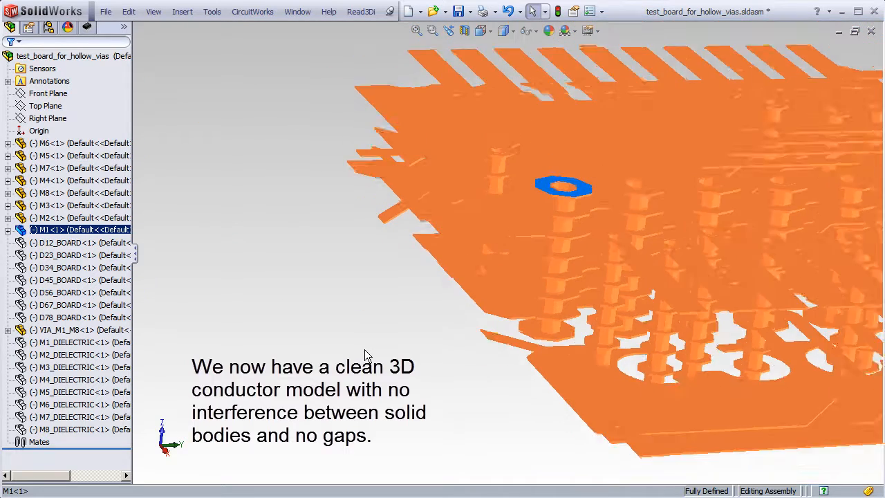
Select the D12_BOARD body and the M1_DIELECTRIC body in turn to inspect the two dielectric components
{"action": "middle_click_drag", "start_coordinate": [408, 362], "coordinate": [546, 385]}
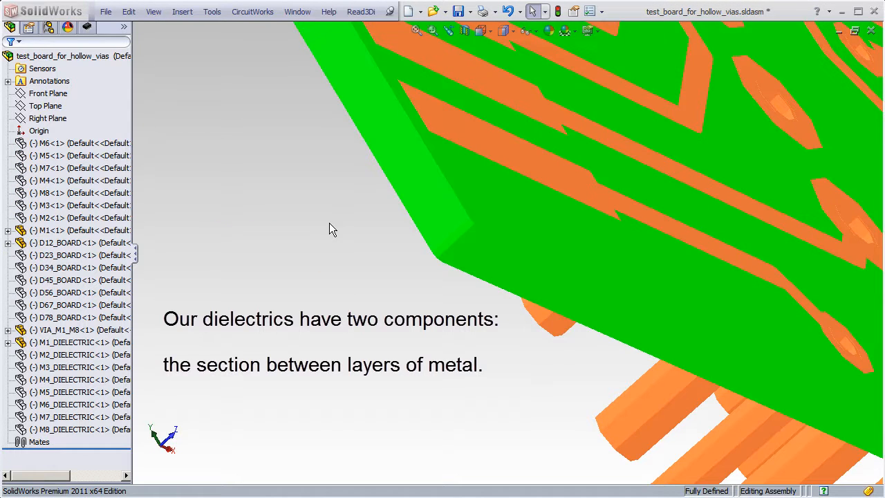
{"action": "left_click", "coordinate": [420, 228]}
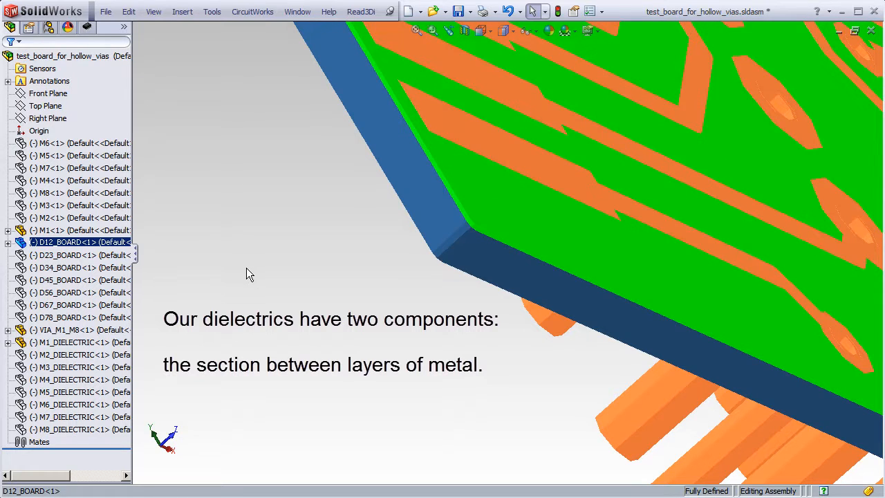
{"action": "left_click", "coordinate": [432, 137]}
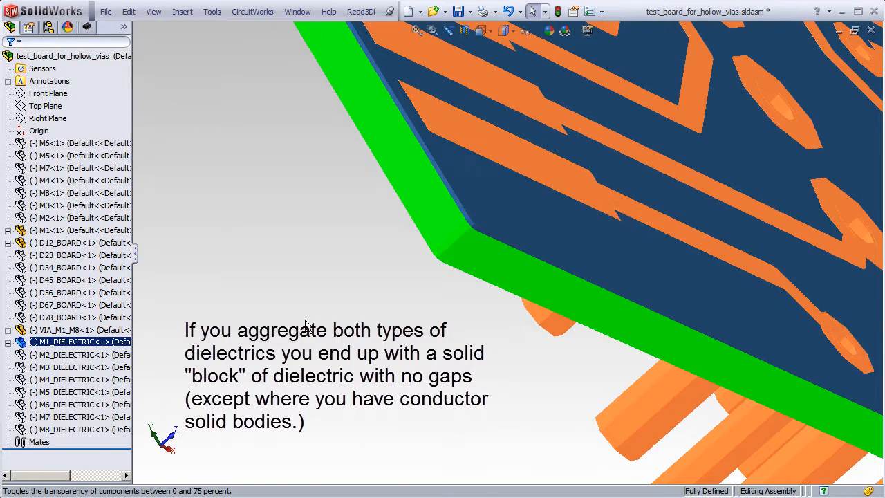
Hide the M1 conductor and VIA_M1_M8 components and inspect the matching via hole in the dielectric
{"action": "right_click", "coordinate": [48, 231]}
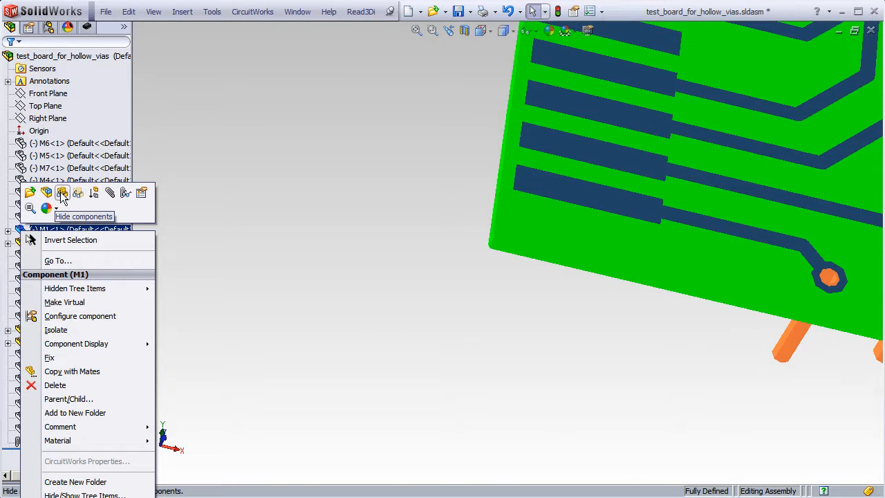
{"action": "left_click", "coordinate": [48, 205]}
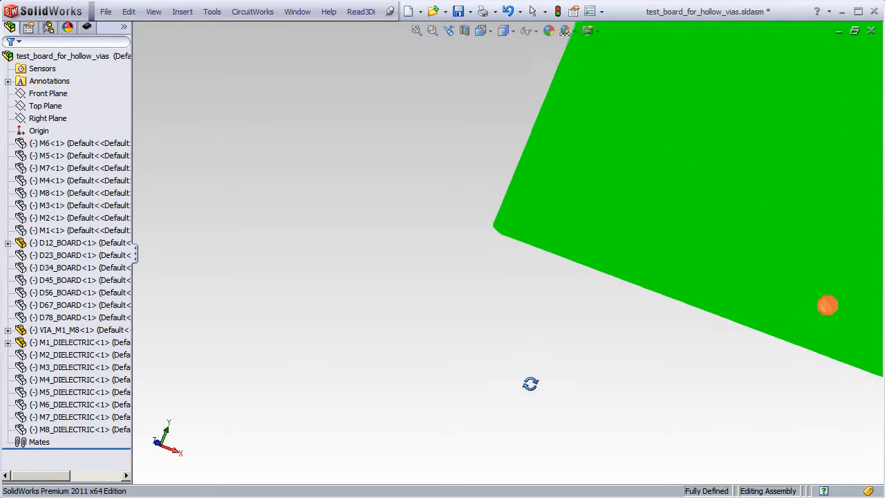
{"action": "middle_click_drag", "start_coordinate": [530, 384], "coordinate": [540, 367]}
{"action": "right_click", "coordinate": [43, 330]}
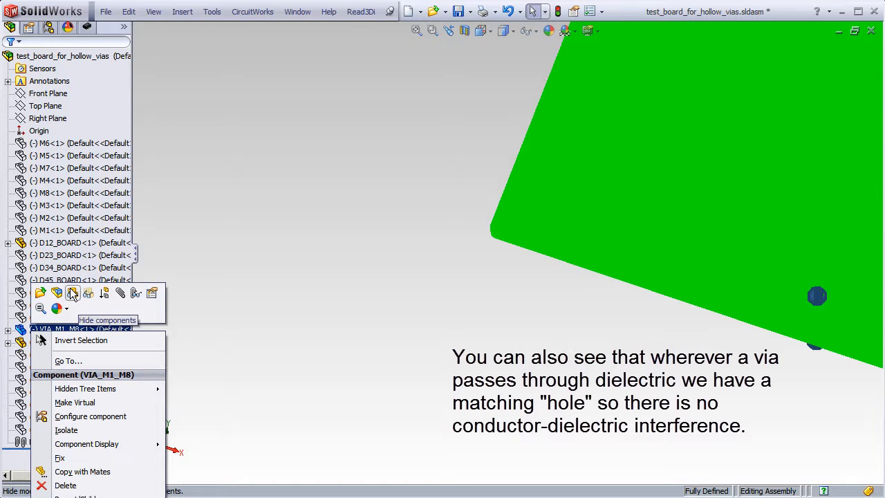
{"action": "left_click", "coordinate": [73, 293]}
{"action": "middle_click_drag", "start_coordinate": [765, 390], "coordinate": [774, 370]}
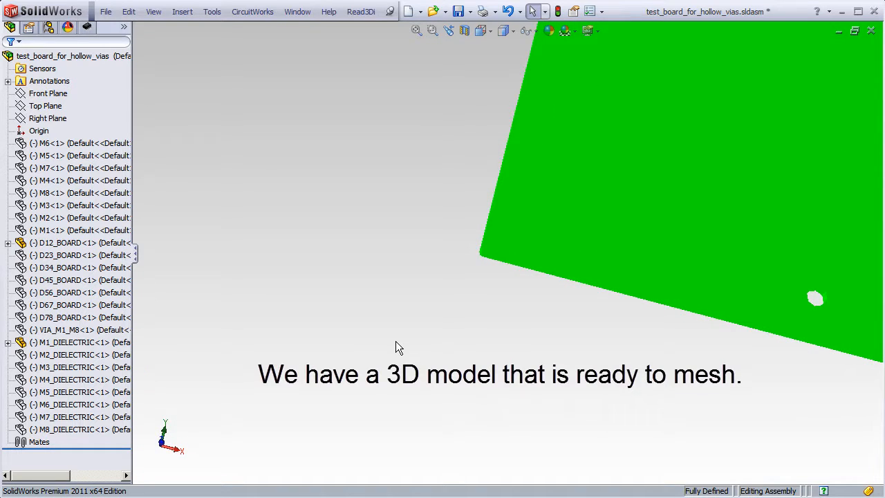